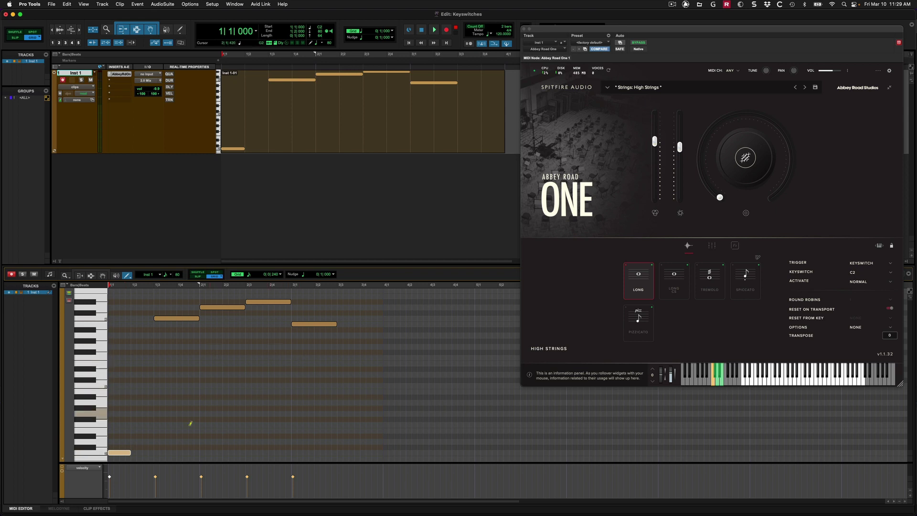
- Raise the bar-1 keyswitch note to C#2 and audition the Spiccato articulation
mouse_move(122, 453)
mouse_down()
mouse_move(120, 428)
mouse_move(116, 454)
mouse_up()
key(space)
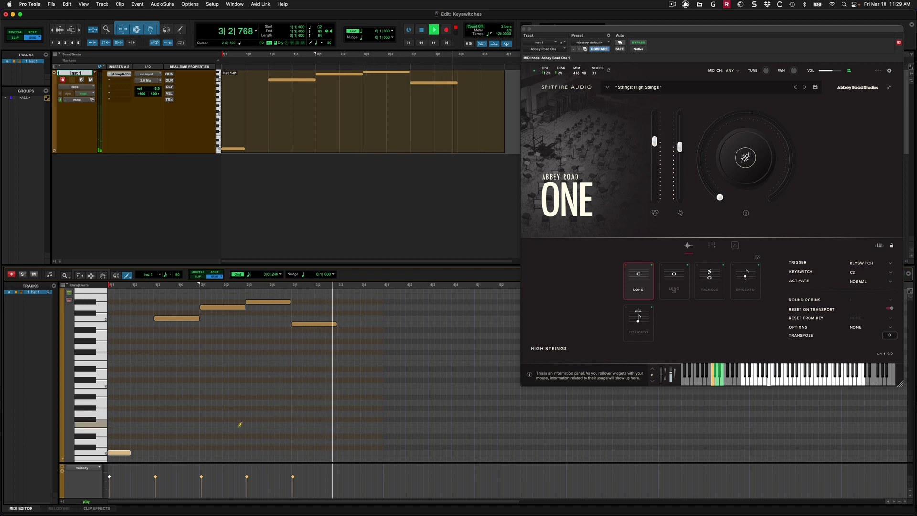
key(space)
drag(124, 454, 123, 440)
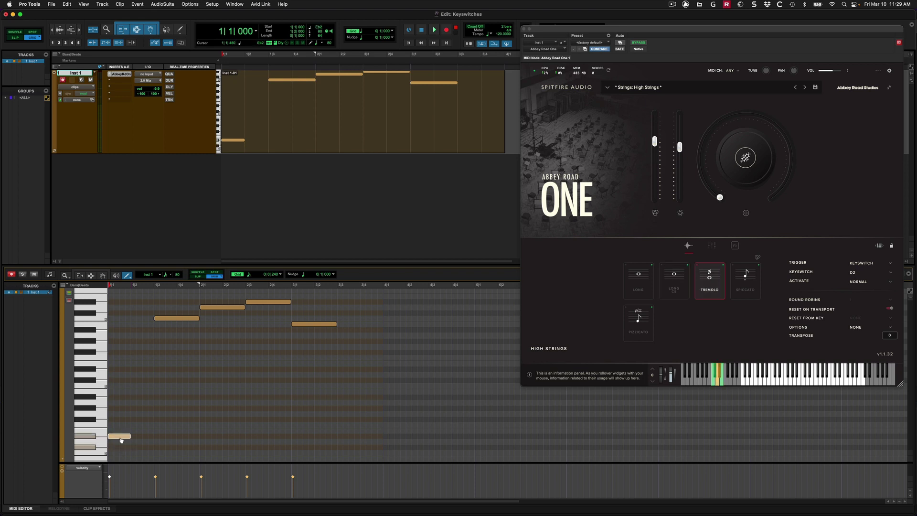
key(space)
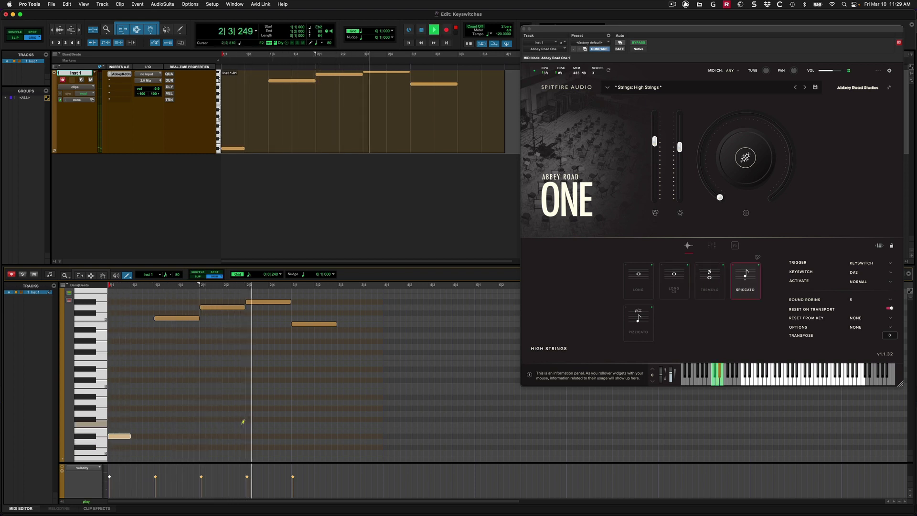
key(space)
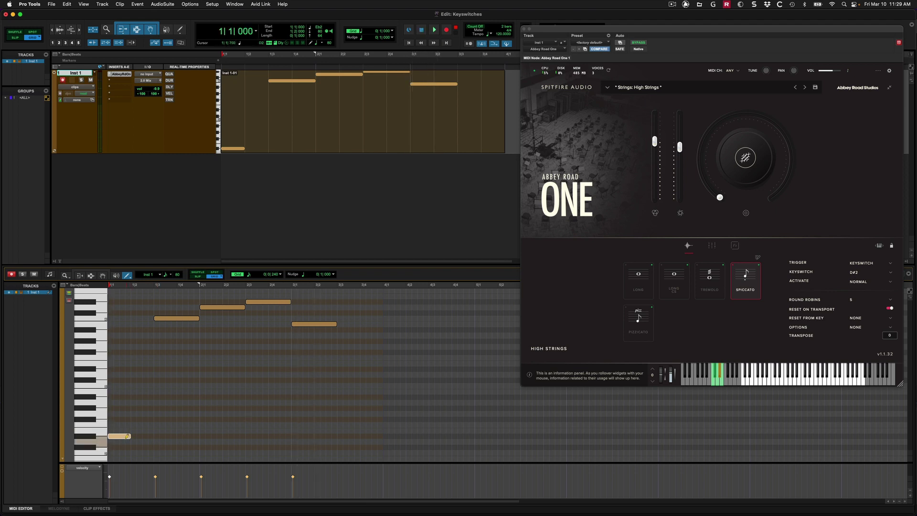
- Move the keyswitch note up to E2 and play back the Pizzicato strings
drag(123, 438, 123, 433)
key(space)
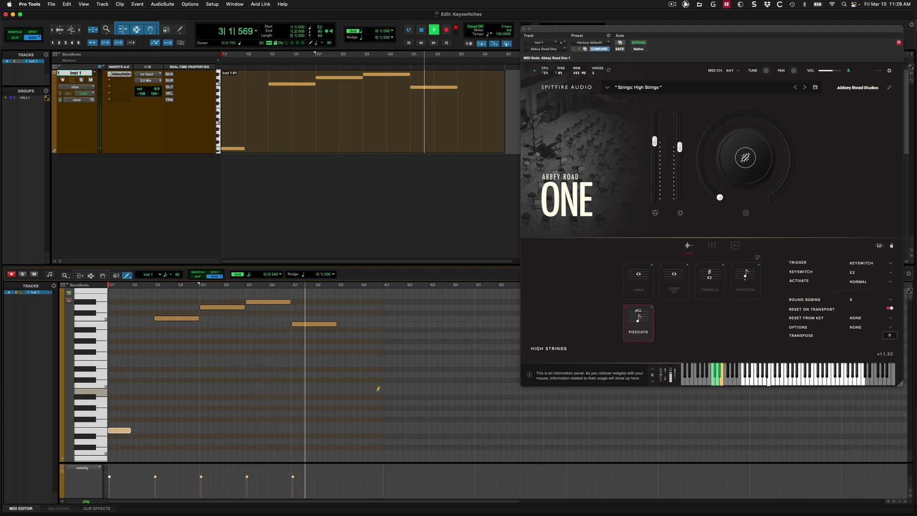
key(space)
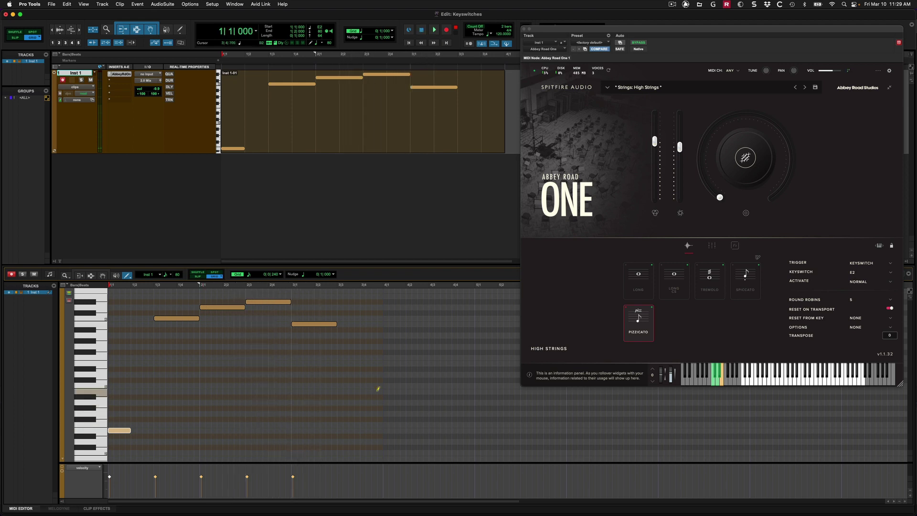
- Enable TRN on Inst 1 and transpose down a semitone so the keyswitch plays D2 Tremolo
click(170, 100)
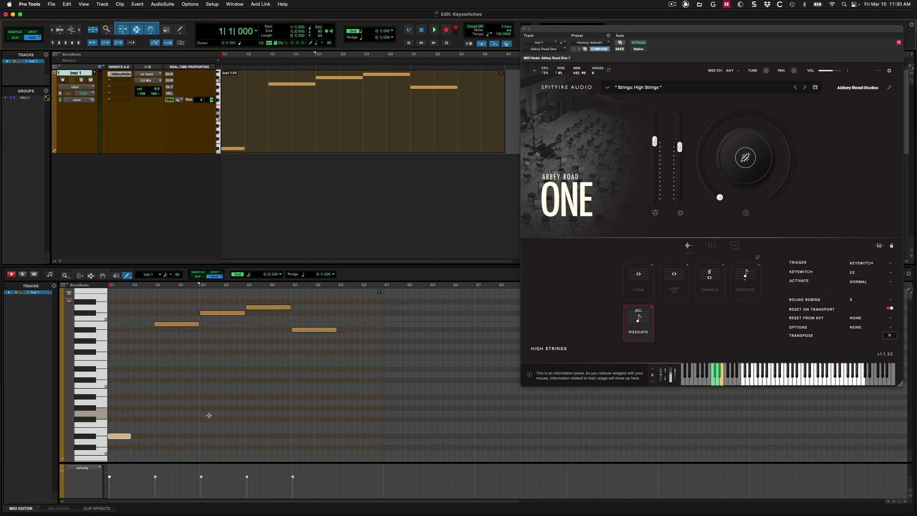
key(space)
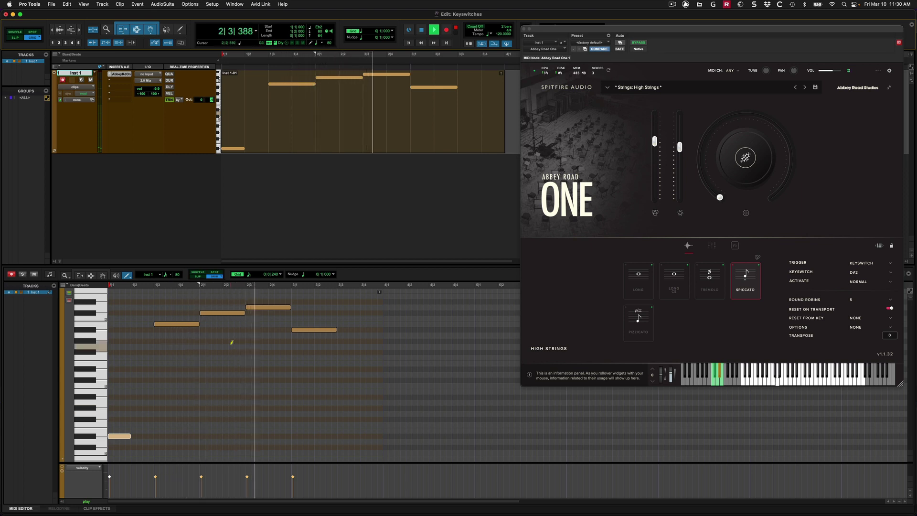
key(space)
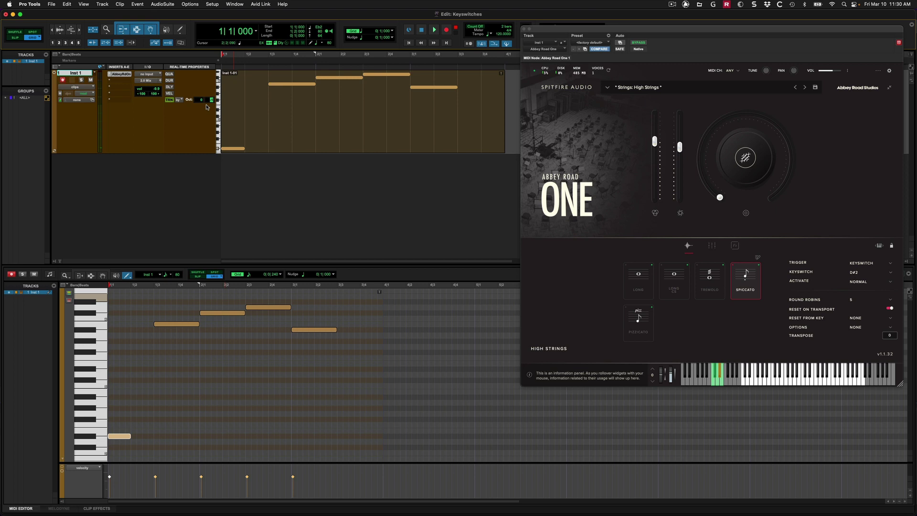
key(minus)
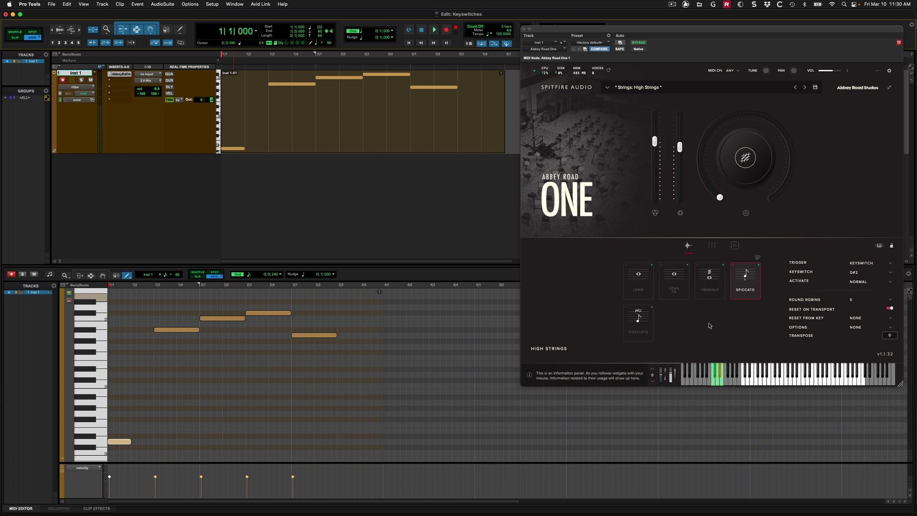
key(space)
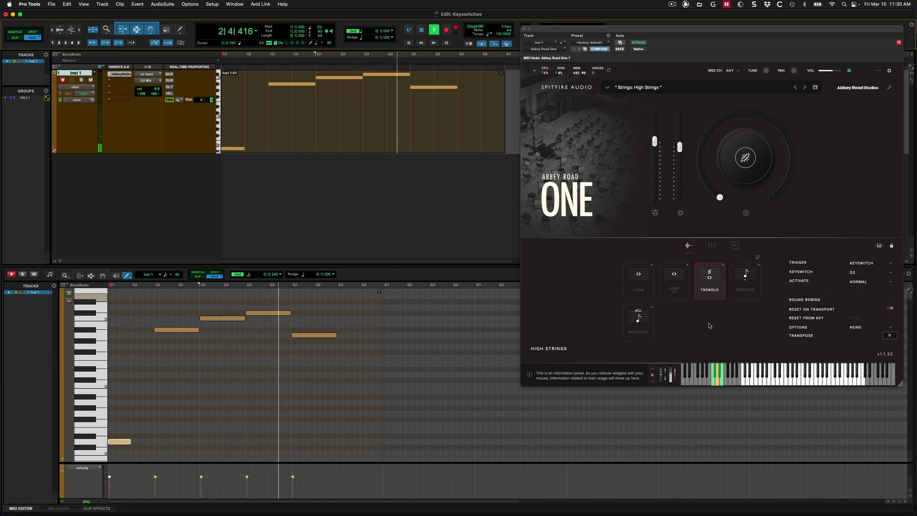
key(space)
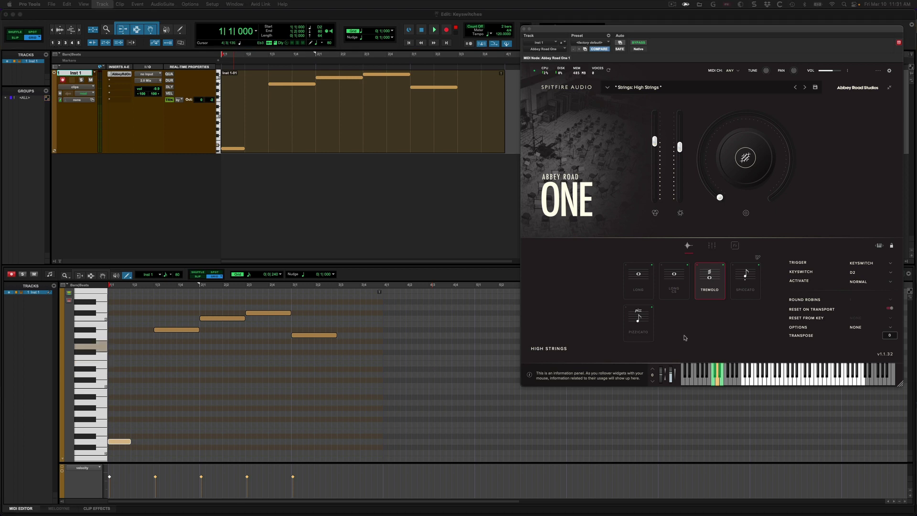
- Create a new MIDI track named Switches below Inst 1 and enlarge its height
key(super+shift+n)
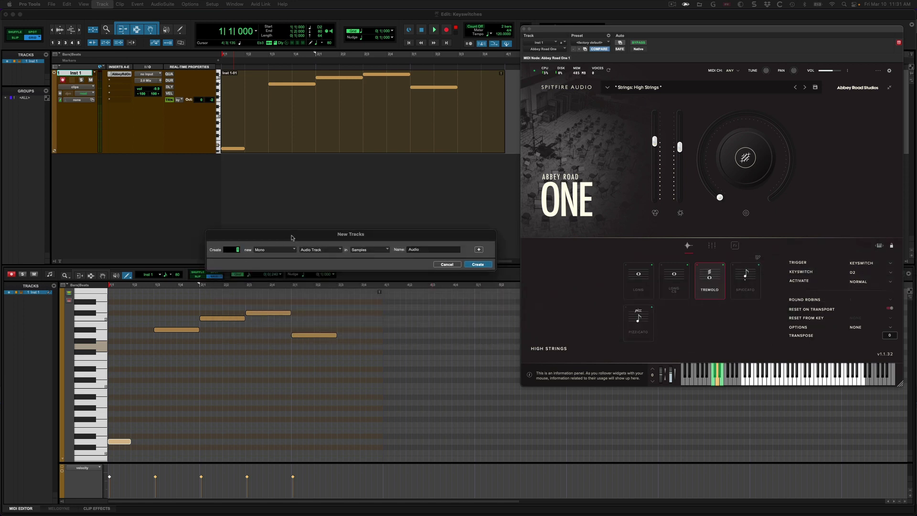
click(311, 213)
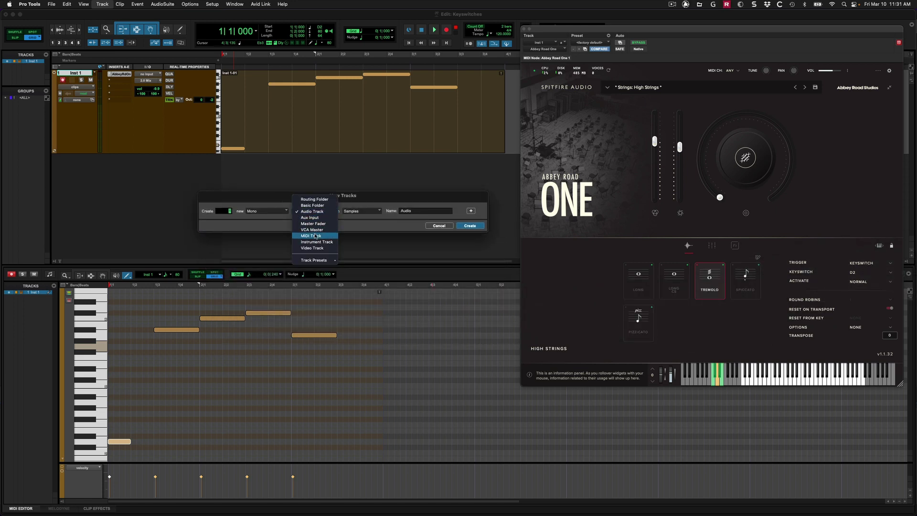
click(315, 235)
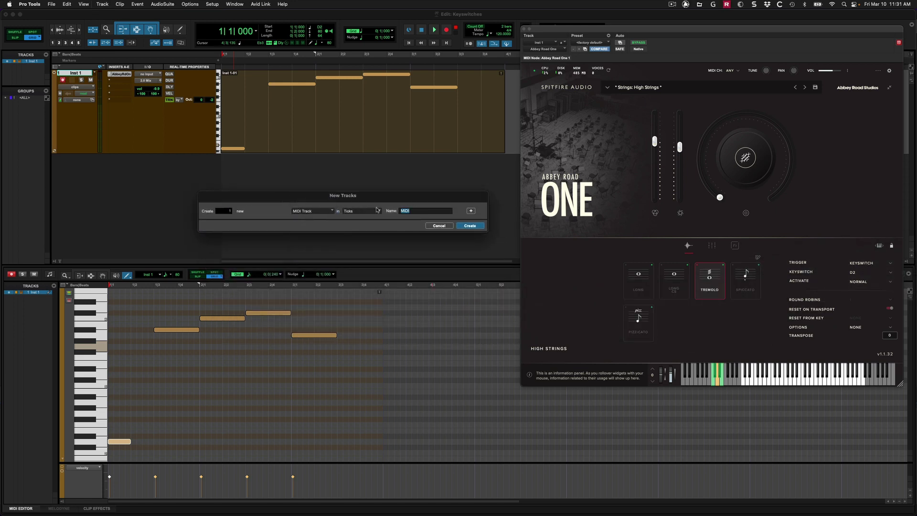
text(Swiches)
key(Return)
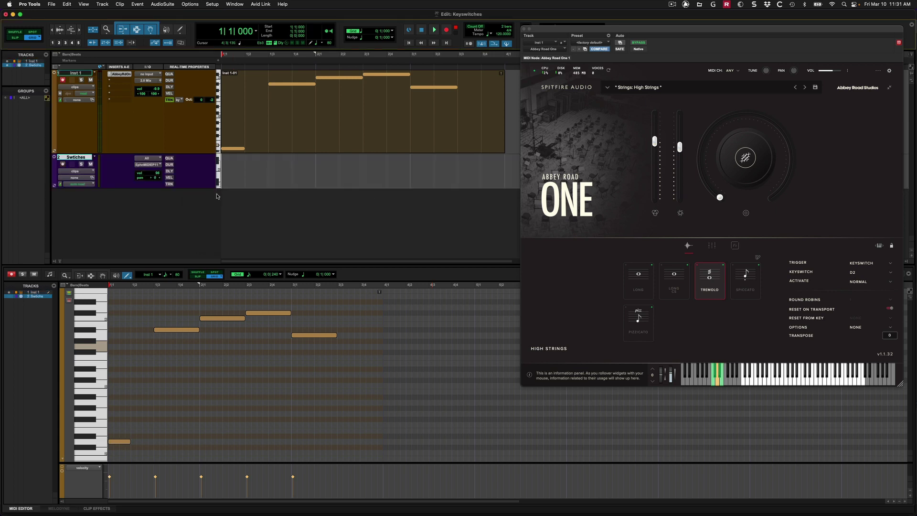
drag(205, 187, 207, 216)
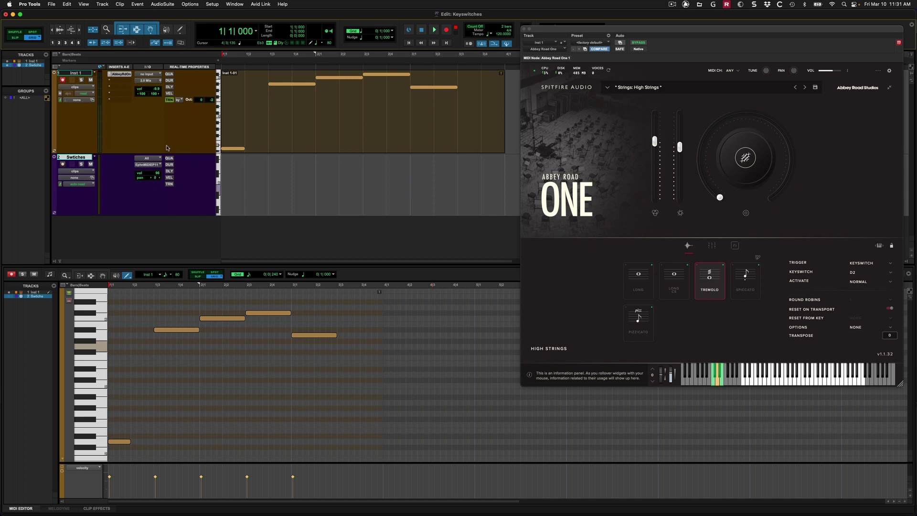
- Set the Switches track output to Inst 1 - Abbey Road One 1, channel 1
click(152, 164)
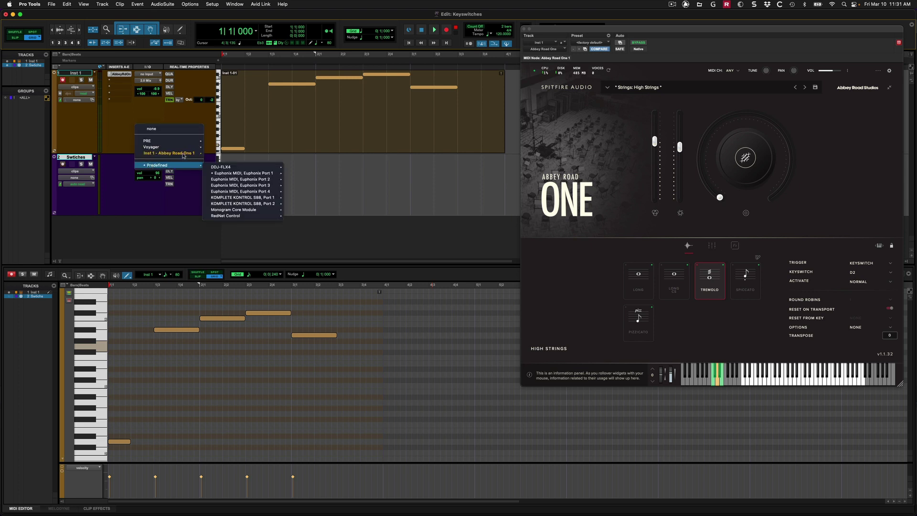
mouse_move(181, 153)
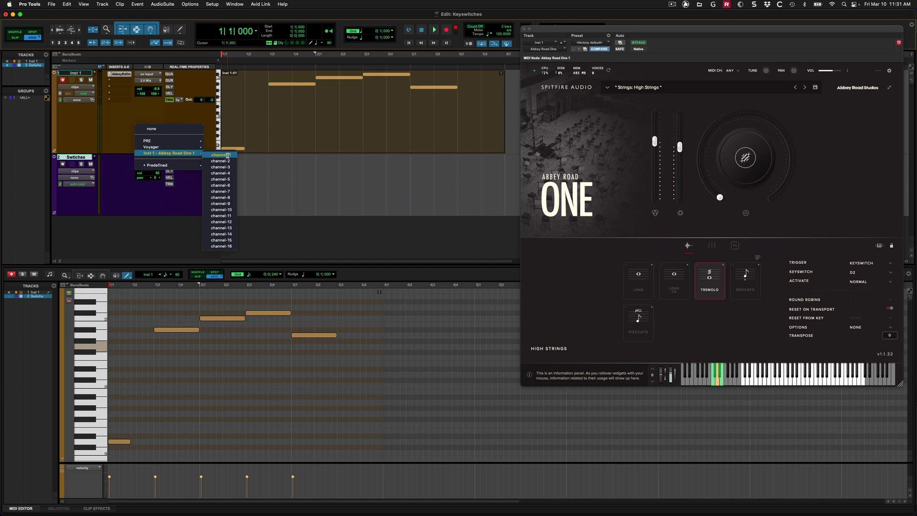
click(227, 155)
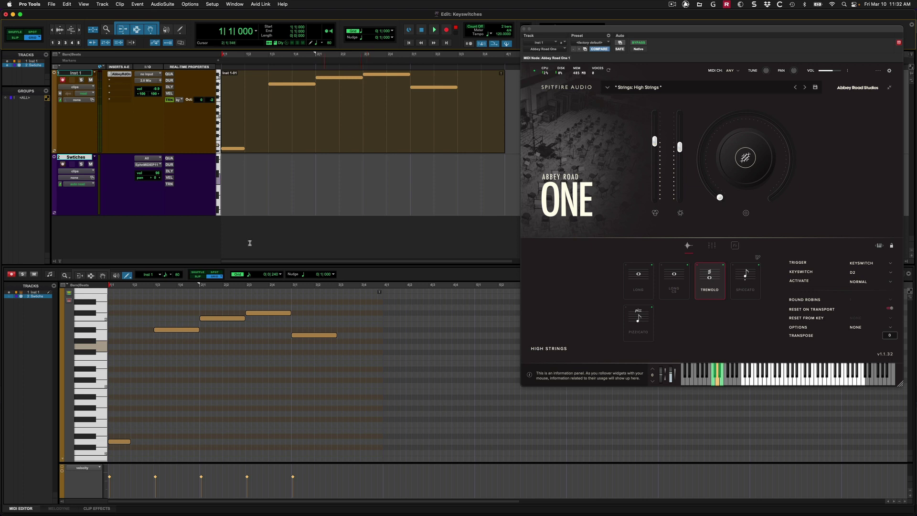
- Delete the low keyswitch note from Inst 1 and make Switches the target for new notes
click(122, 443)
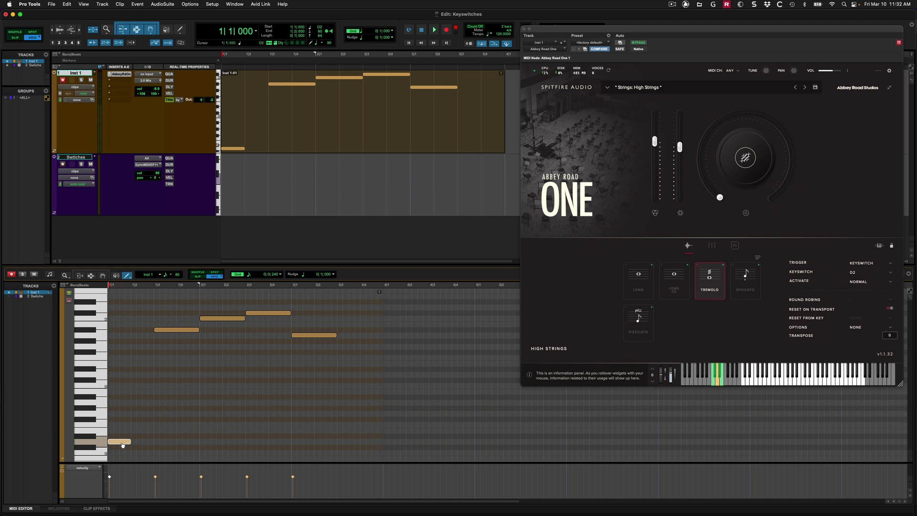
key(Delete)
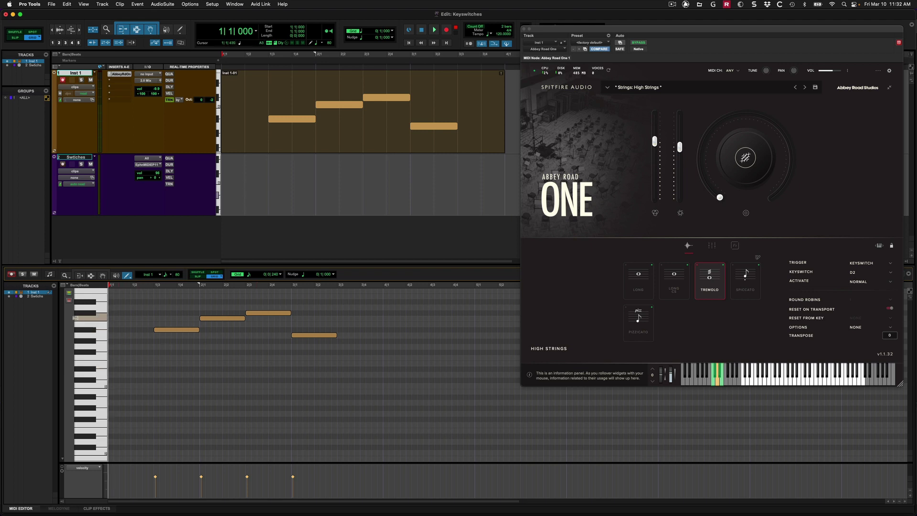
click(49, 296)
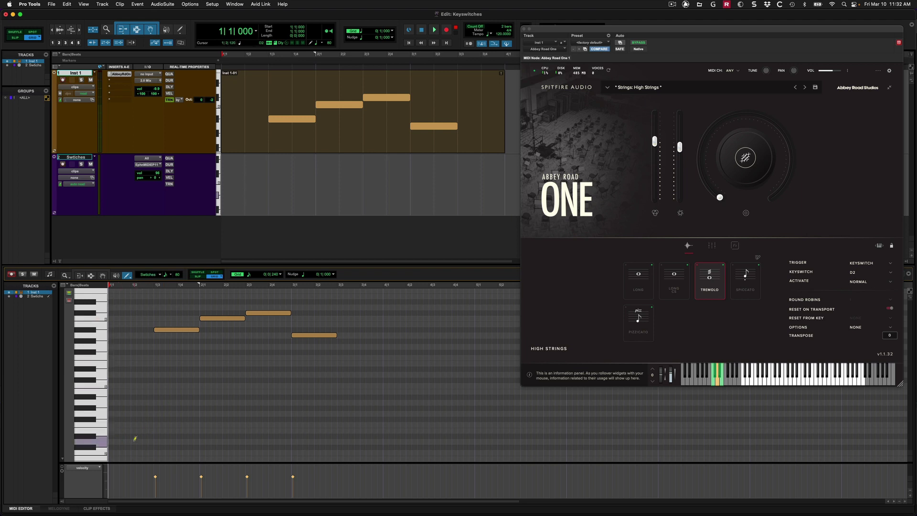
- Draw a C2 note at bar 1 on Switches, extending it to 1|2
click(111, 452)
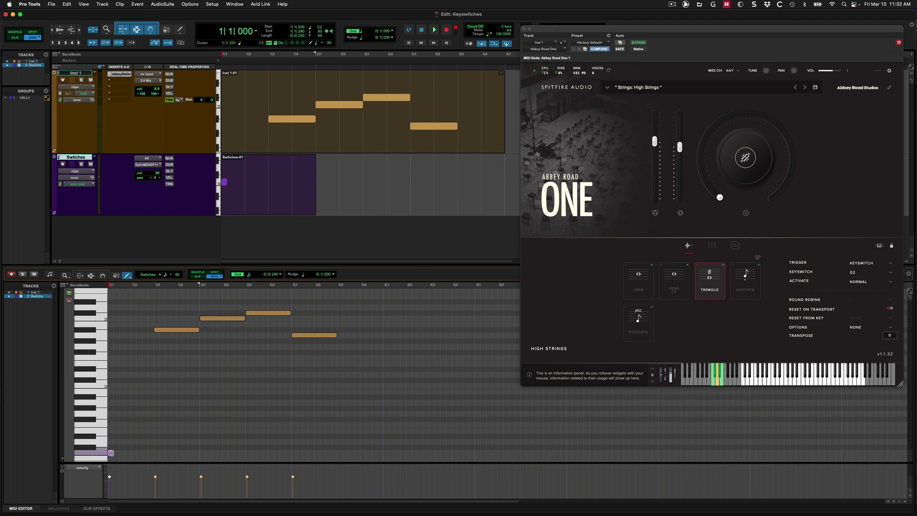
drag(110, 453, 131, 453)
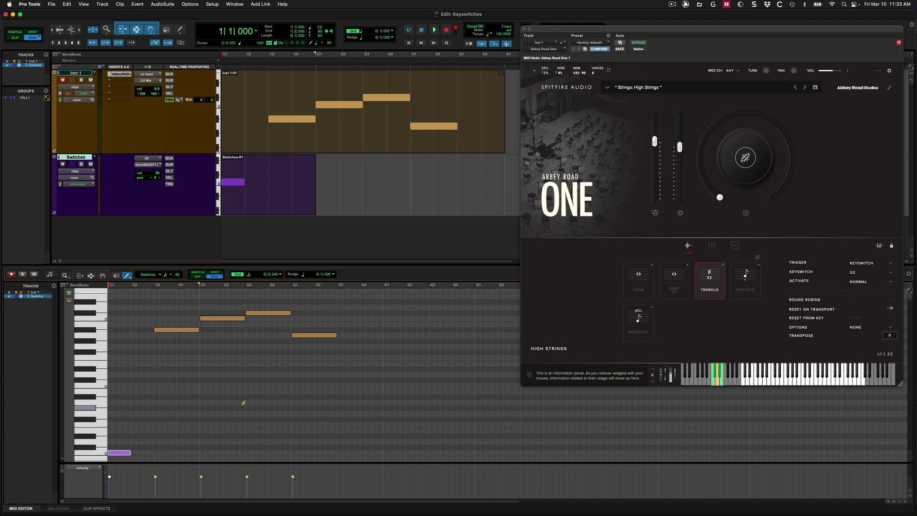
- Raise the Switches keyswitch note from C2 to E2 and audition the pizzicato strings
key(space)
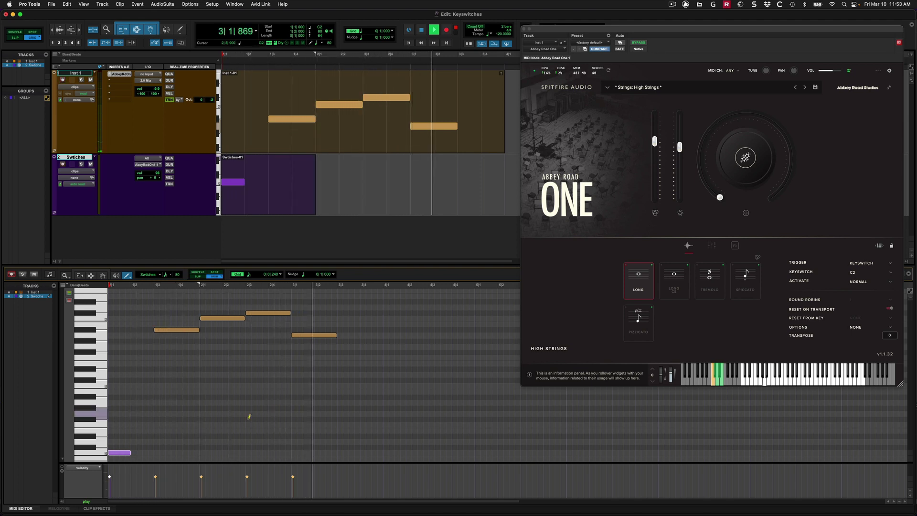
key(space)
click(124, 454)
drag(123, 453, 123, 431)
key(space)
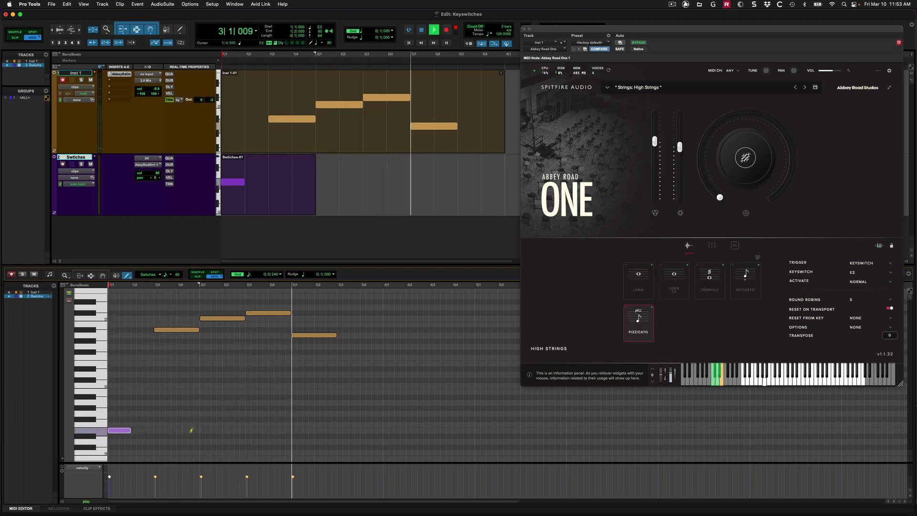
key(space)
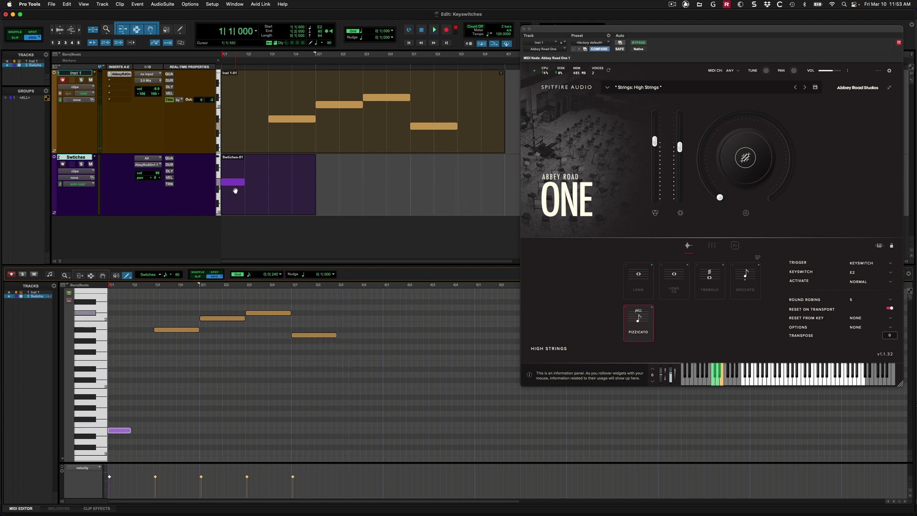
- Reset the Inst 1 real-time transpose to 0 and play the part back
click(211, 100)
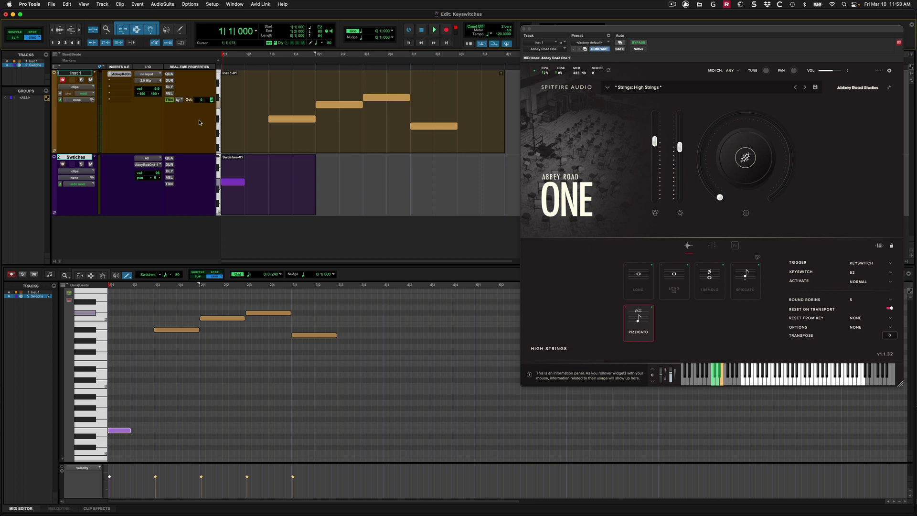
text(0)
key(Return)
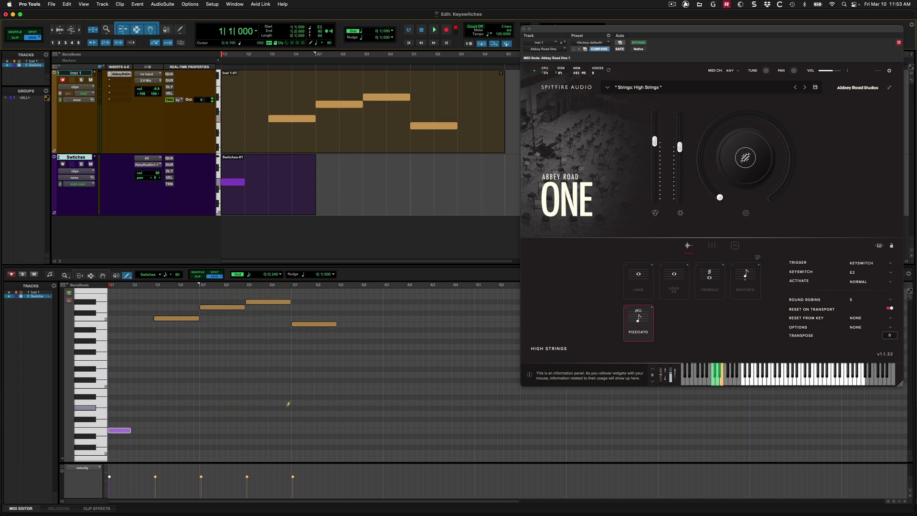
key(space)
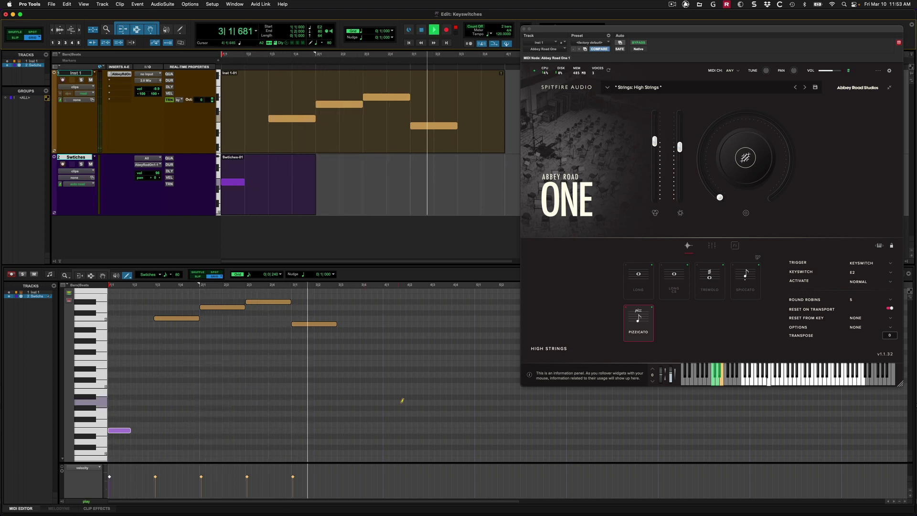
key(space)
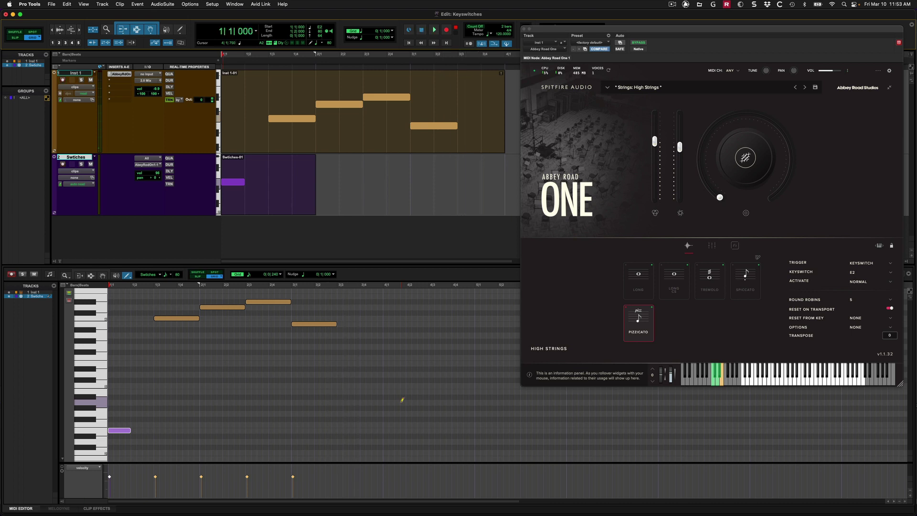